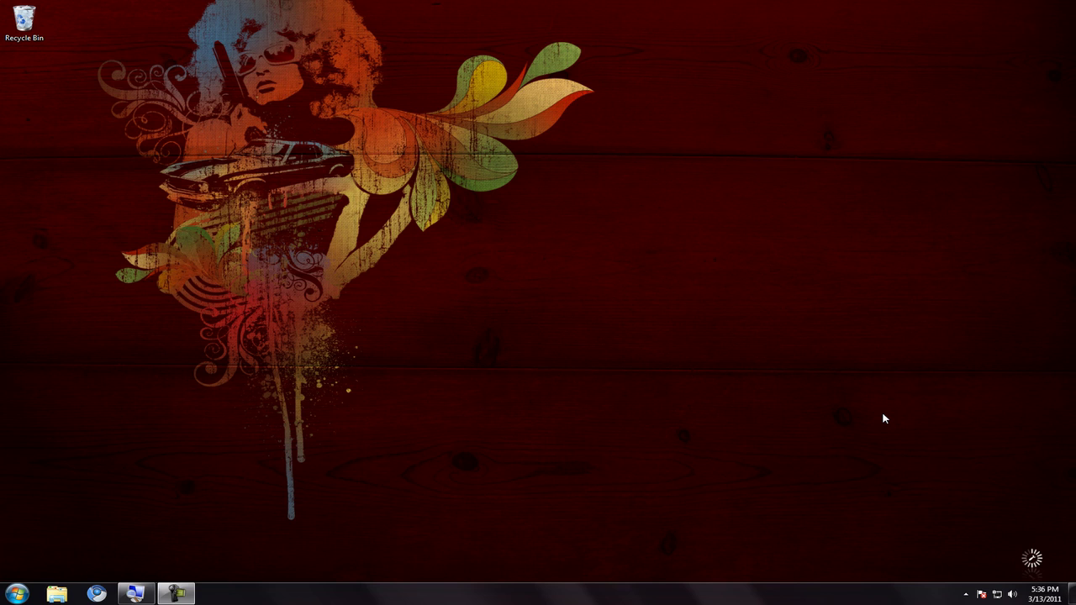
Step: Open the Control Panel and go to the User Accounts page for managing other accounts
{"action": "key", "text": "alt+space"}
{"action": "type", "text": "c"}
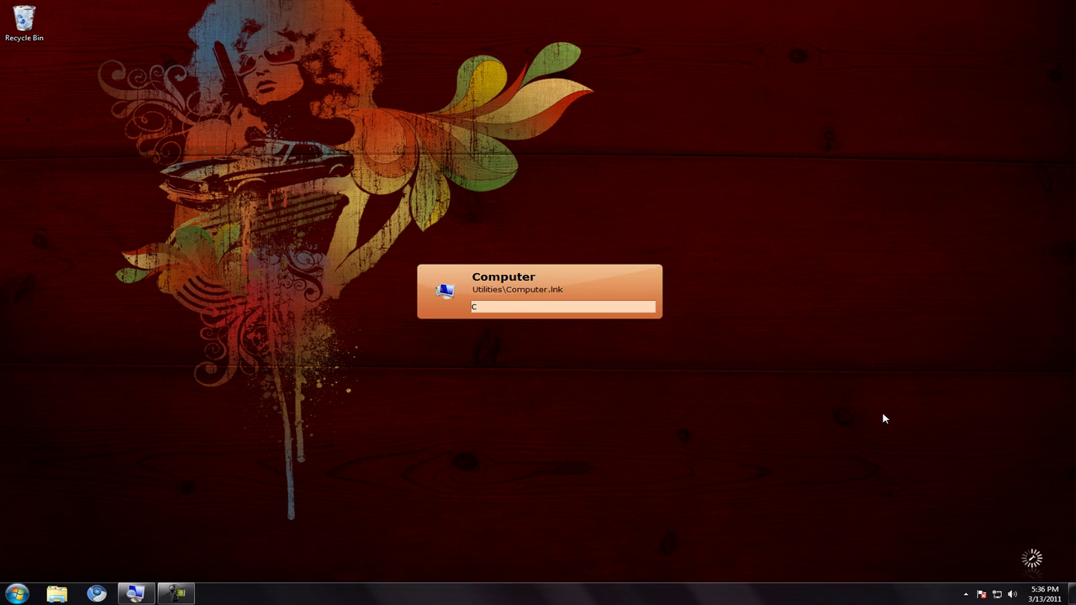
{"action": "type", "text": "on"}
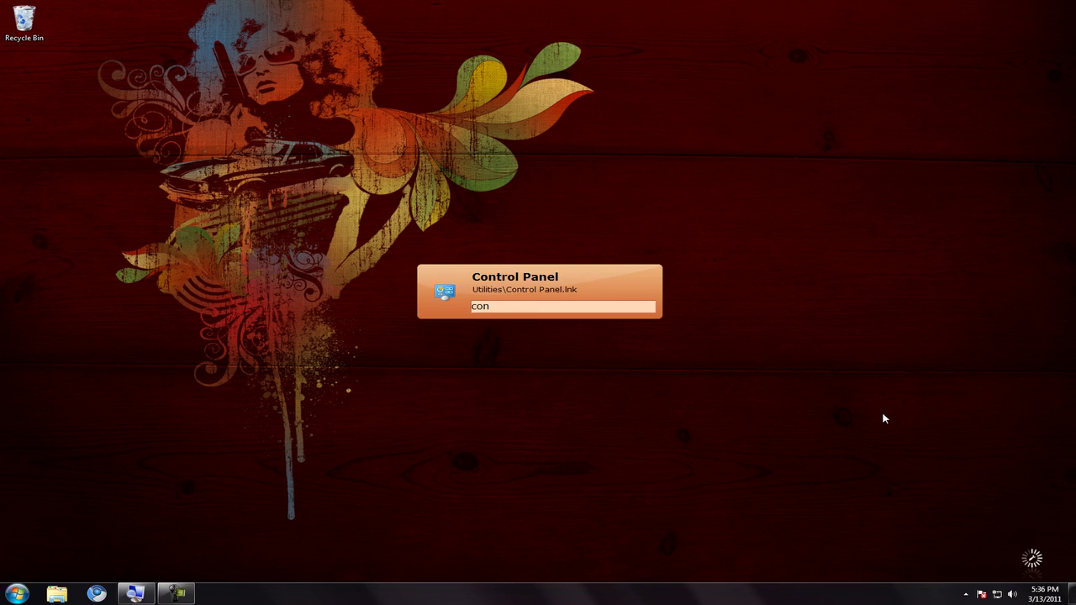
{"action": "key", "text": "Return"}
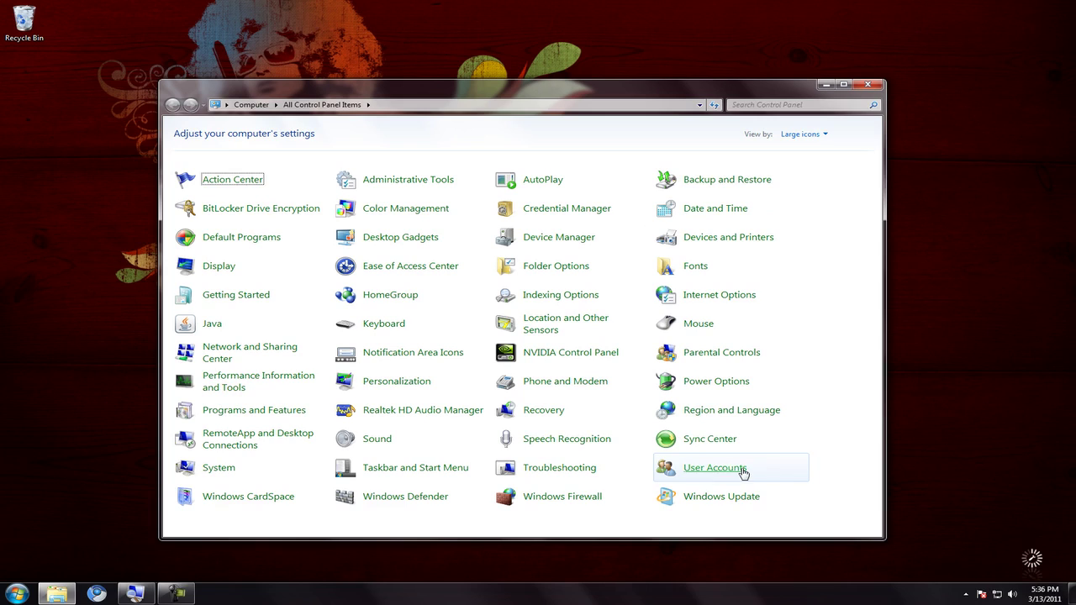
{"action": "left_click", "coordinate": [705, 481]}
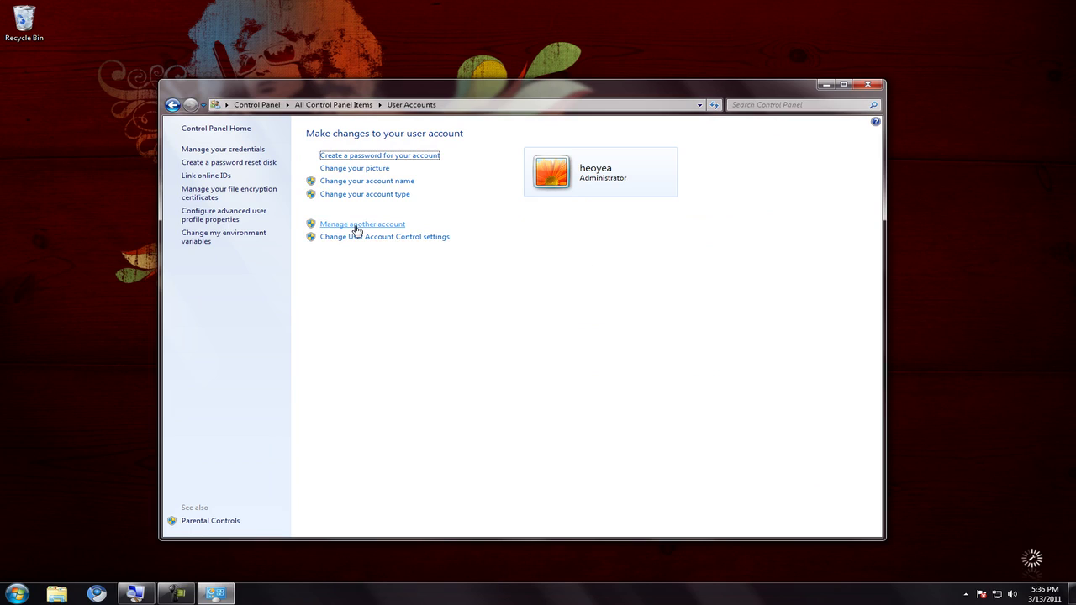
{"action": "left_click", "coordinate": [356, 229]}
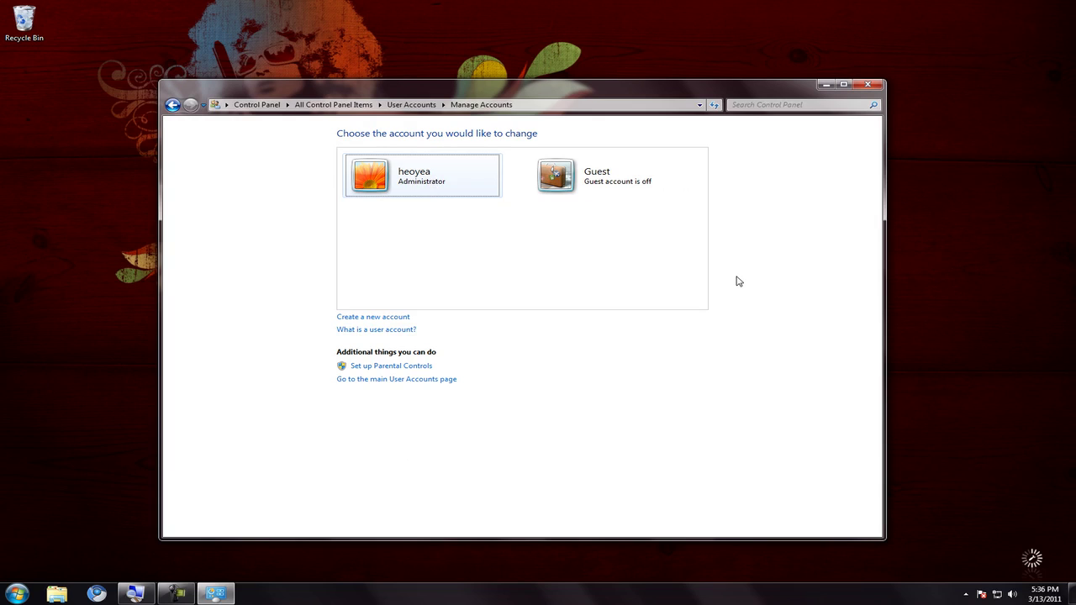
Step: Create a new Standard user account named heoyea-limited
{"action": "left_click", "coordinate": [365, 319]}
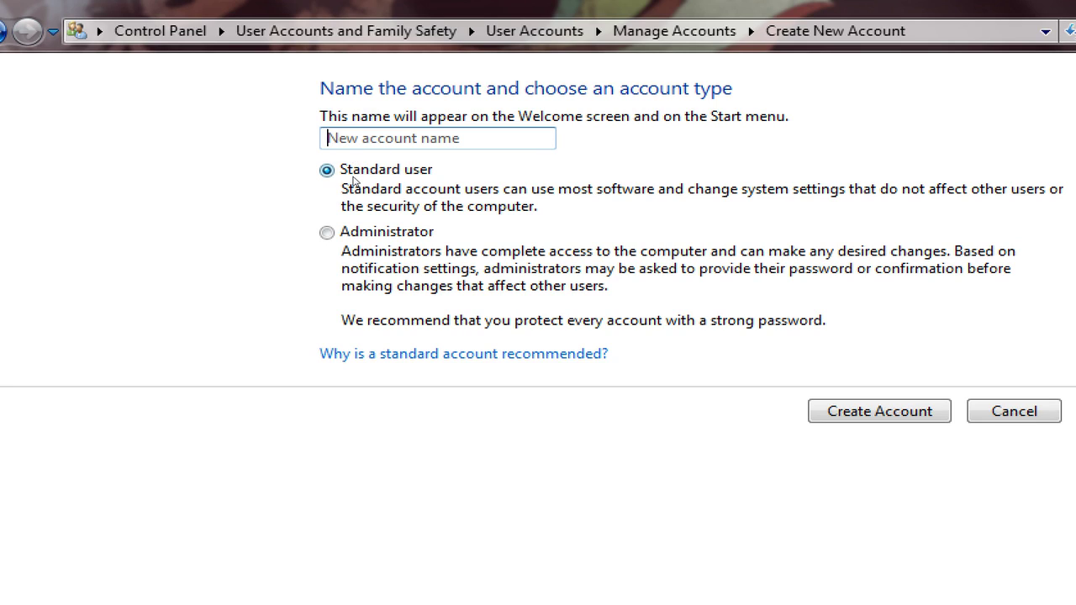
{"action": "type", "text": "heoyea"}
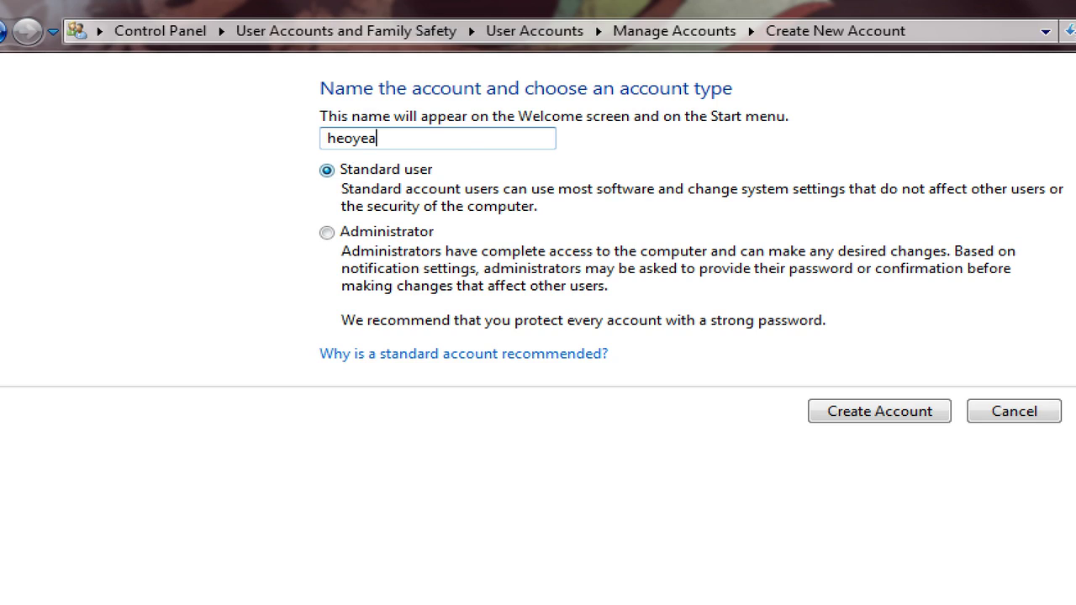
{"action": "type", "text": "-limited"}
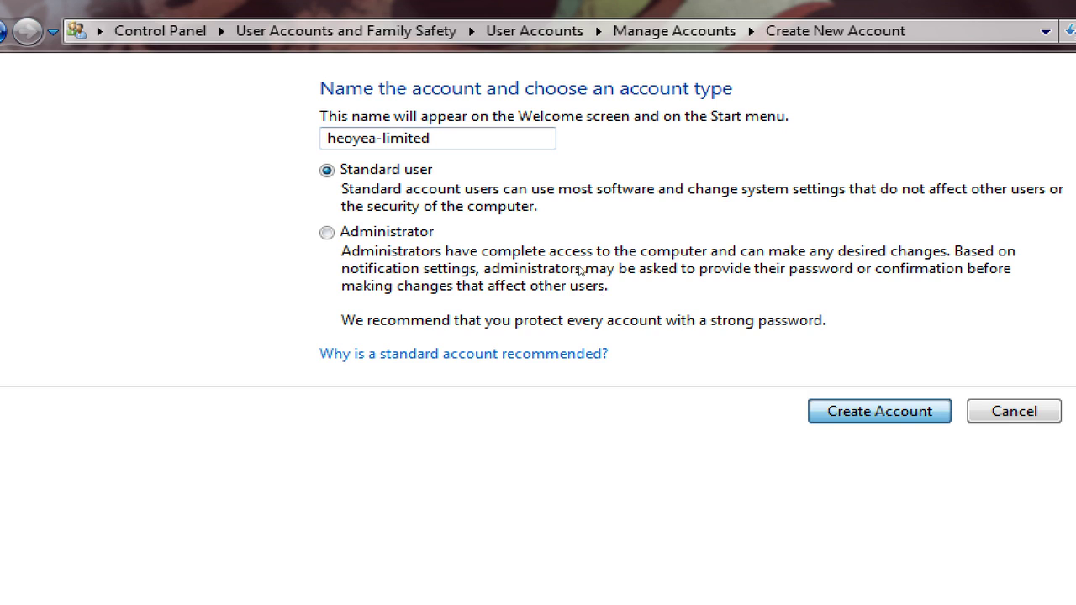
{"action": "key", "text": "Return"}
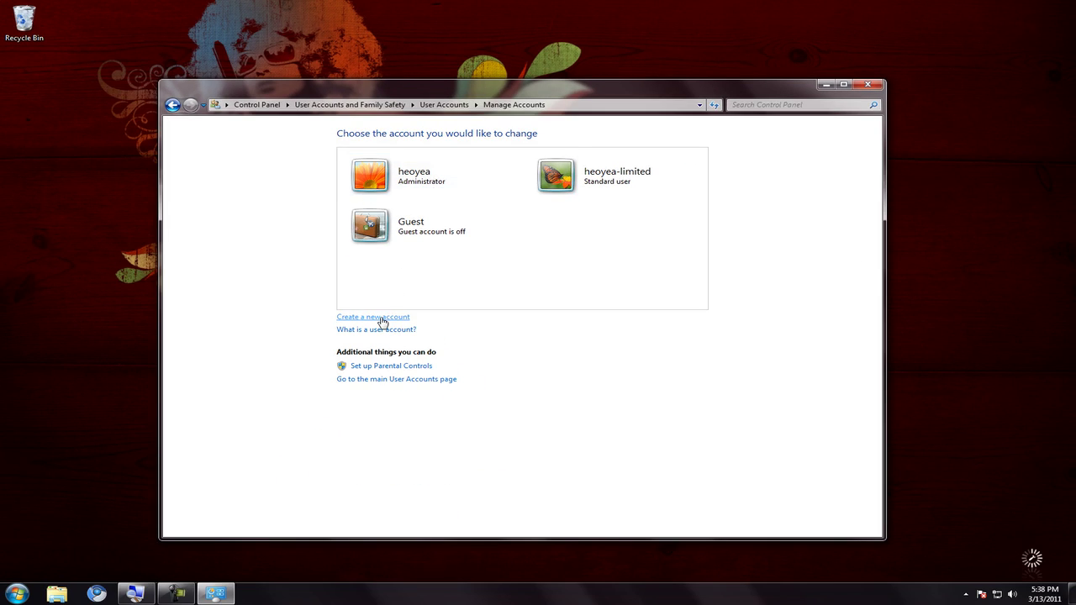
Step: Create a new Administrator account named heoyea-admin
{"action": "left_click", "coordinate": [383, 318]}
{"action": "left_click", "coordinate": [341, 206]}
{"action": "left_click", "coordinate": [404, 162]}
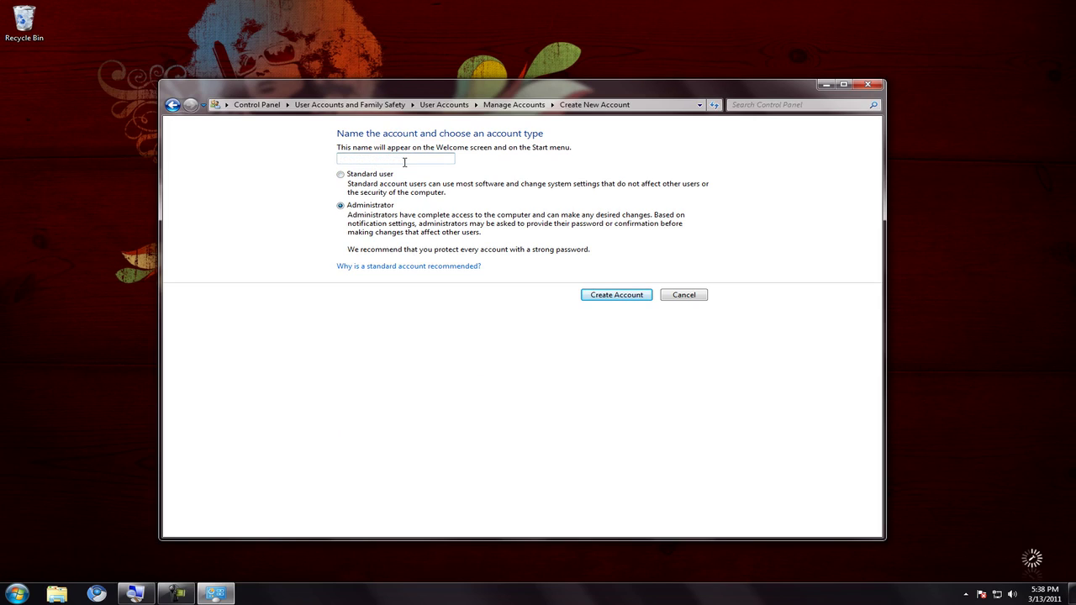
{"action": "type", "text": "heoyea-admin"}
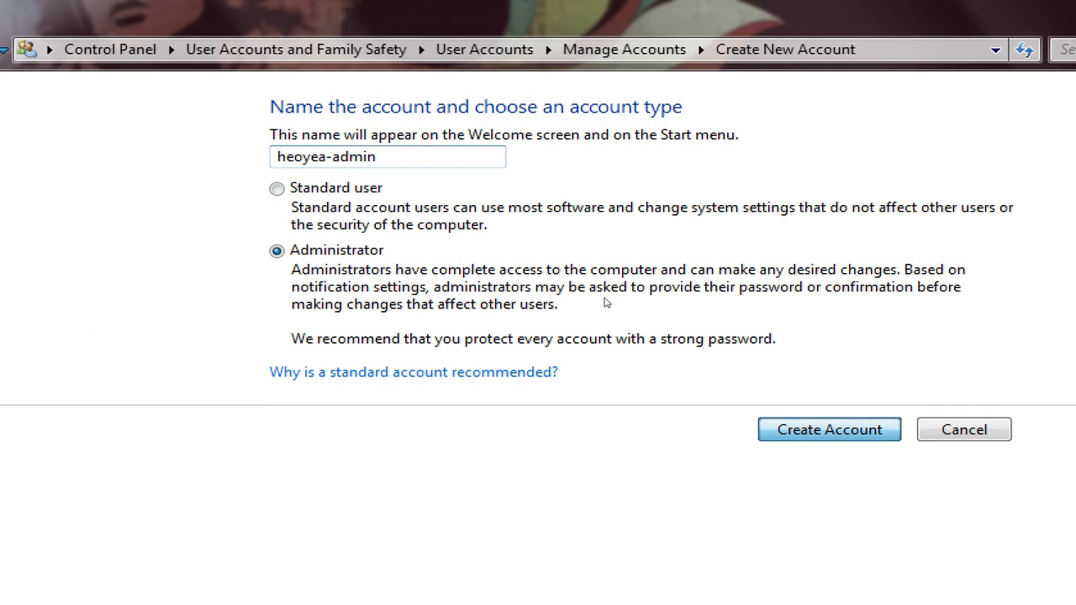
{"action": "key", "text": "Return"}
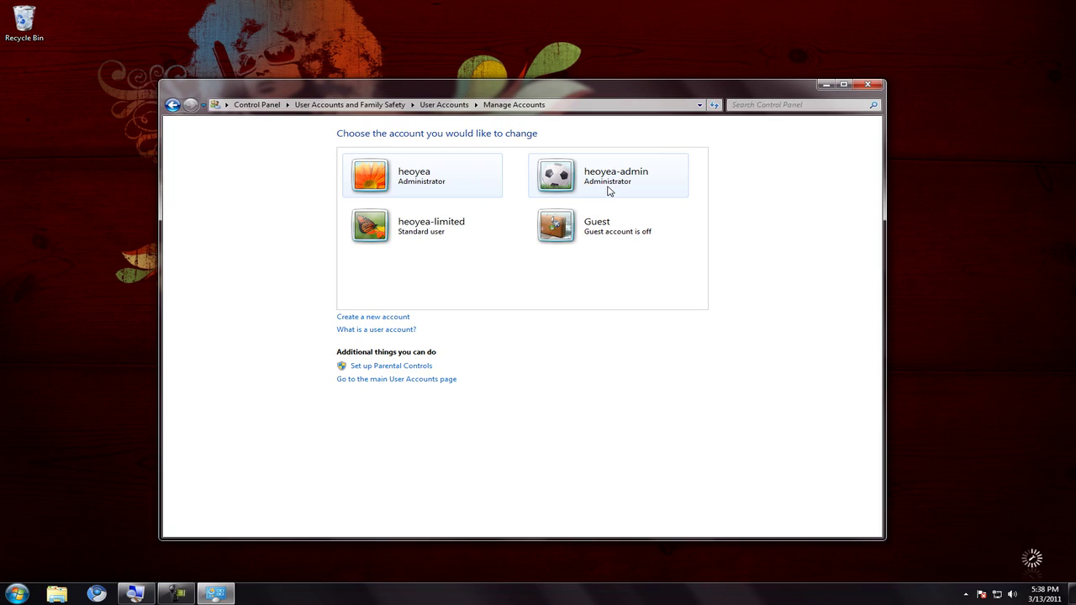
Step: Protect the heoyea-admin account by entering and confirming a new account password and adding a password hint
{"action": "left_click", "coordinate": [610, 191]}
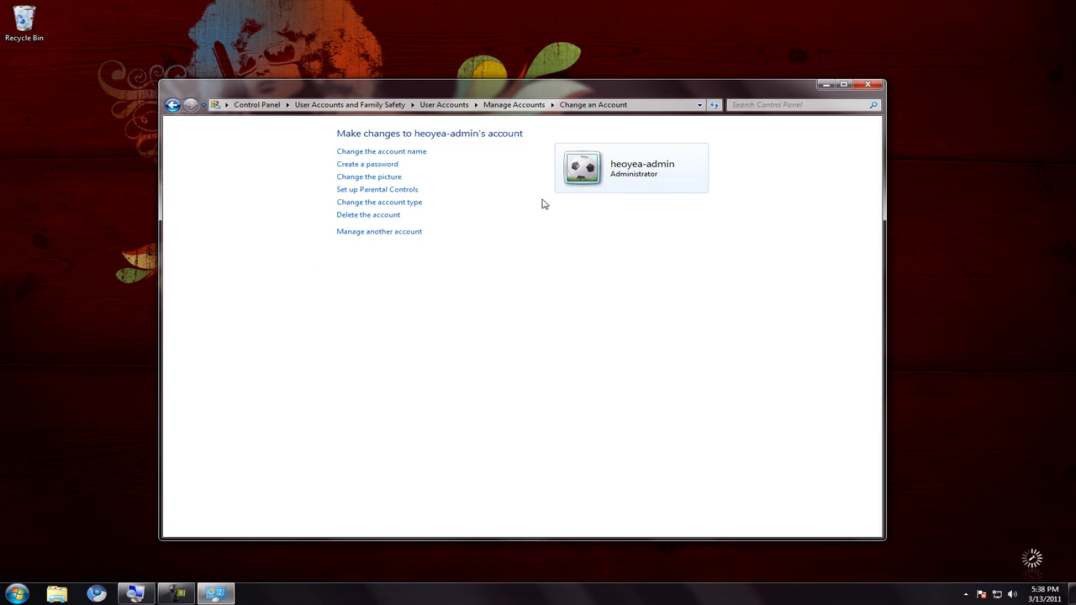
{"action": "left_click", "coordinate": [368, 166]}
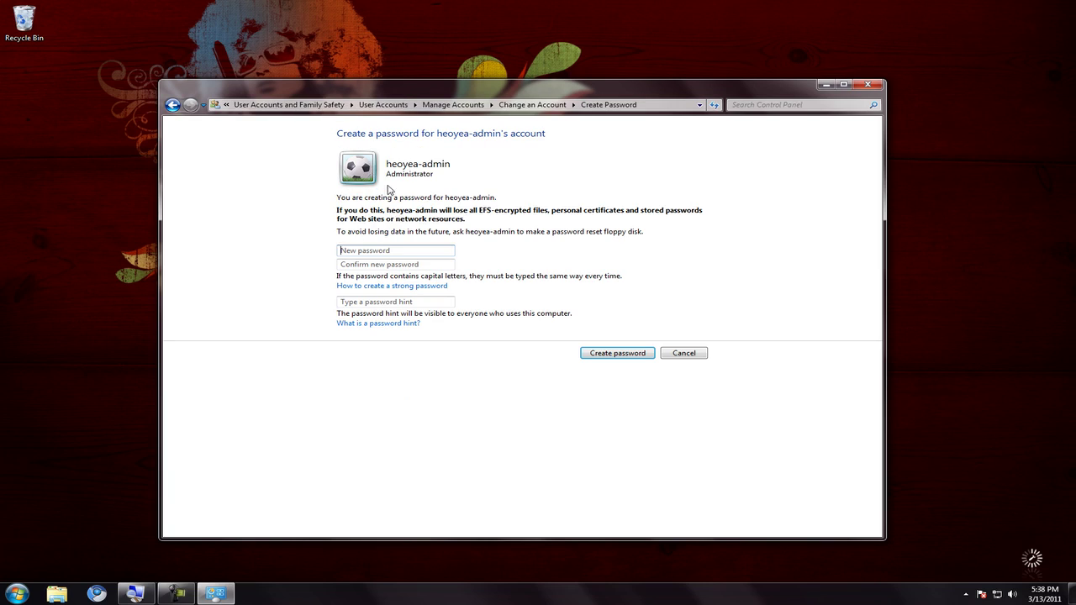
{"action": "left_click", "coordinate": [390, 250]}
{"action": "type", "text": "••••••••"}
{"action": "key", "text": "Tab"}
{"action": "type", "text": "•••••••••"}
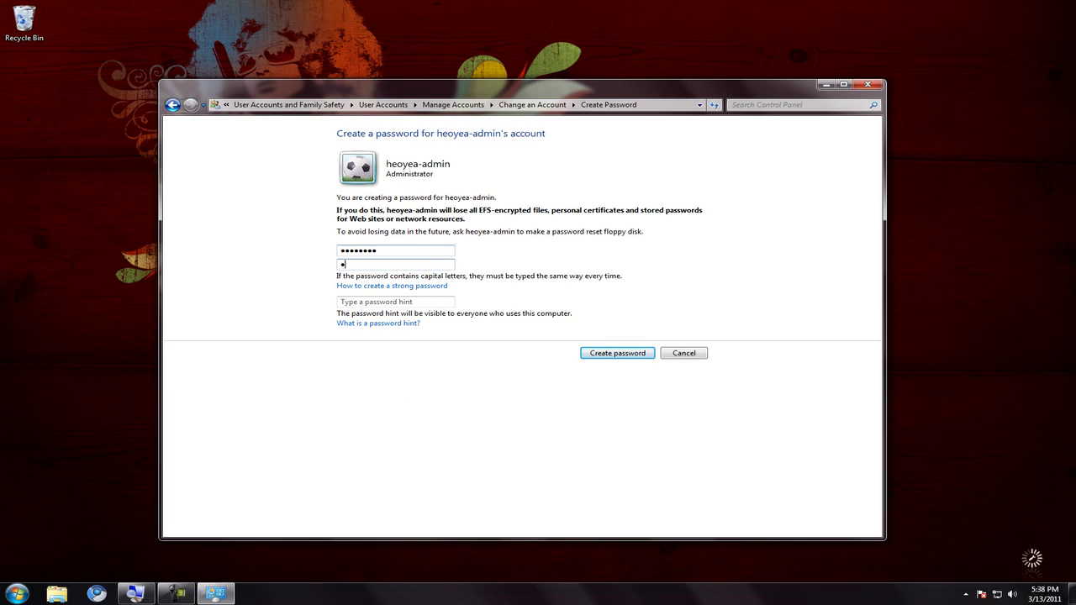
{"action": "key", "text": "Tab"}
{"action": "type", "text": "abcd"}
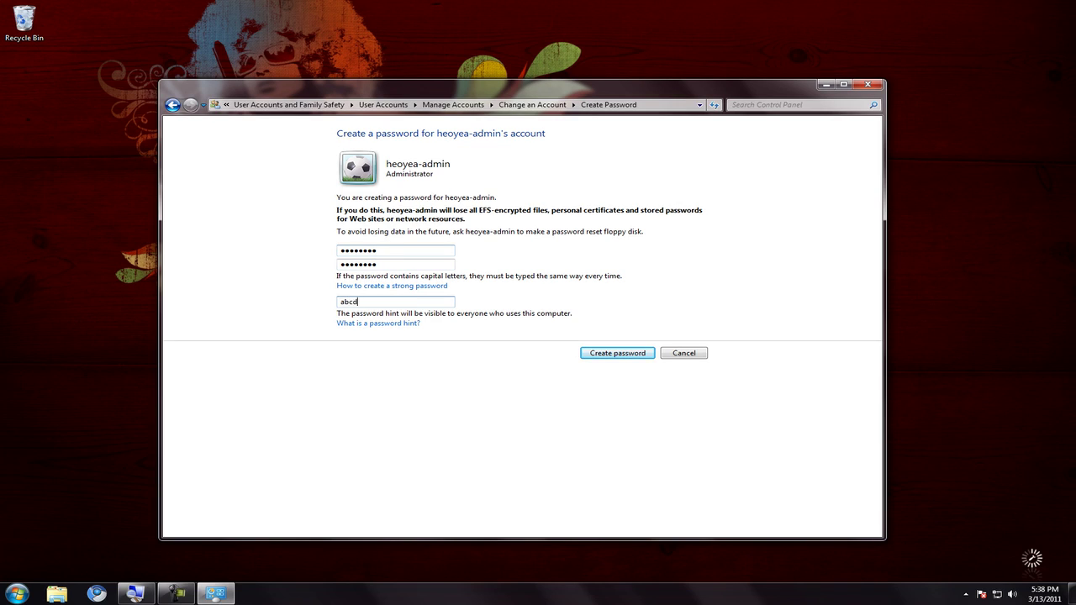
{"action": "left_click", "coordinate": [599, 353]}
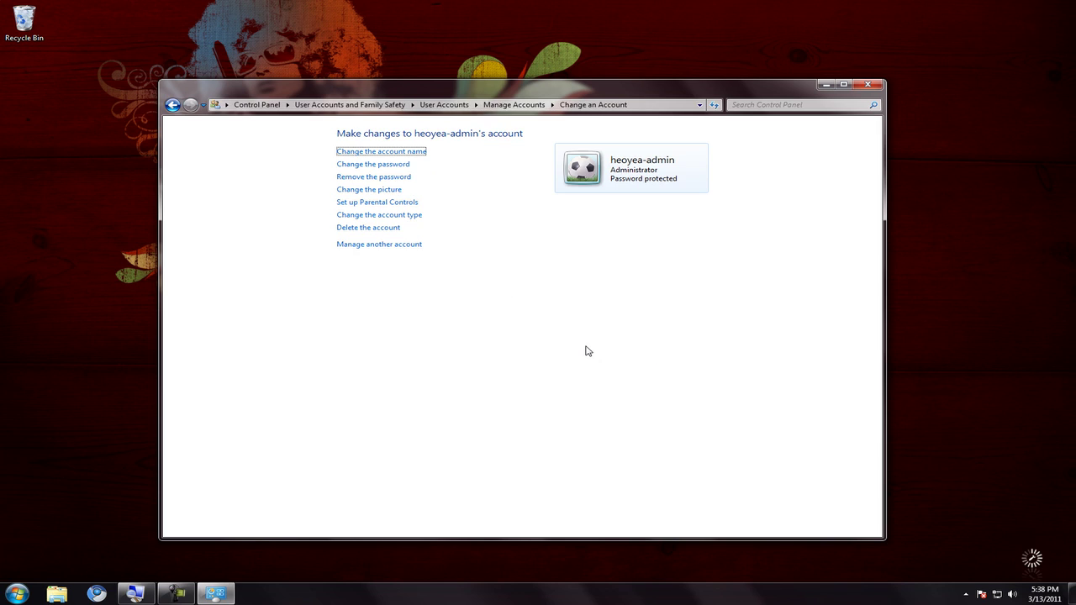
Step: Return to the account list and change the heoyea account's type to Standard user
{"action": "left_click", "coordinate": [399, 245]}
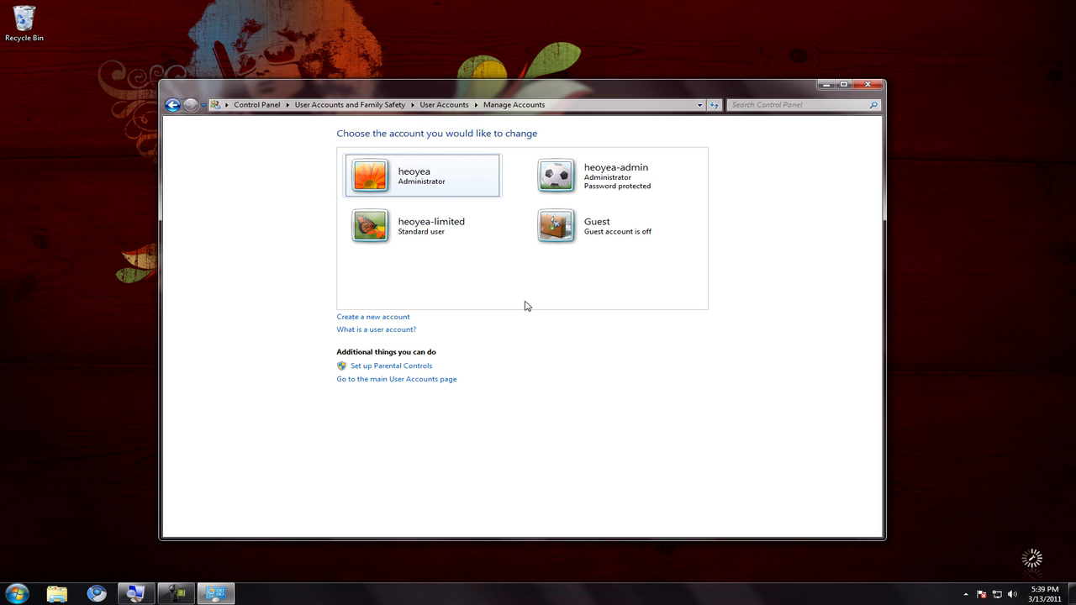
{"action": "left_click", "coordinate": [410, 182]}
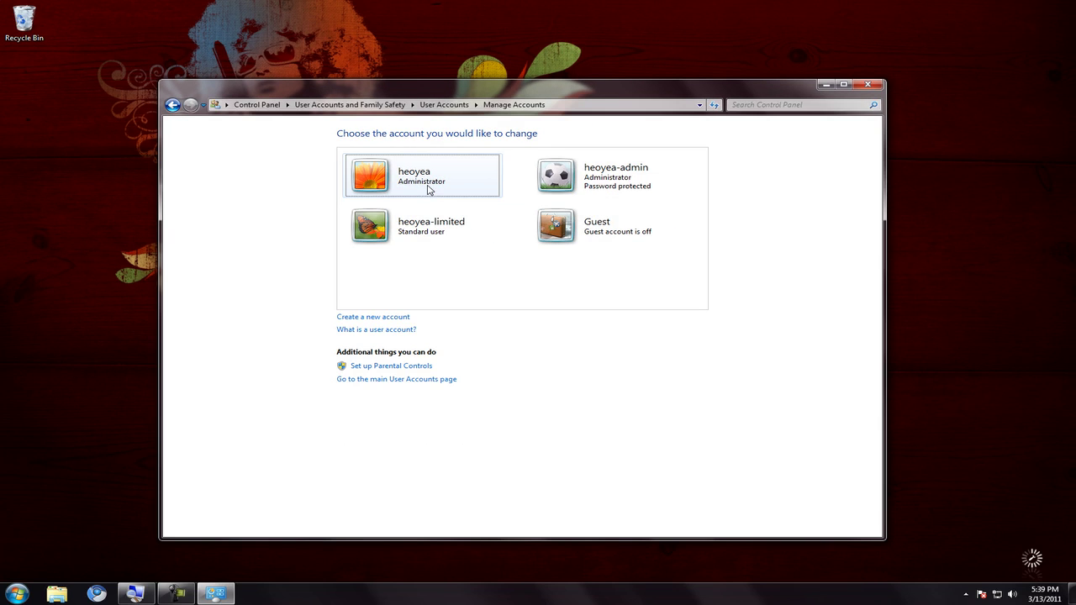
{"action": "left_click", "coordinate": [428, 190]}
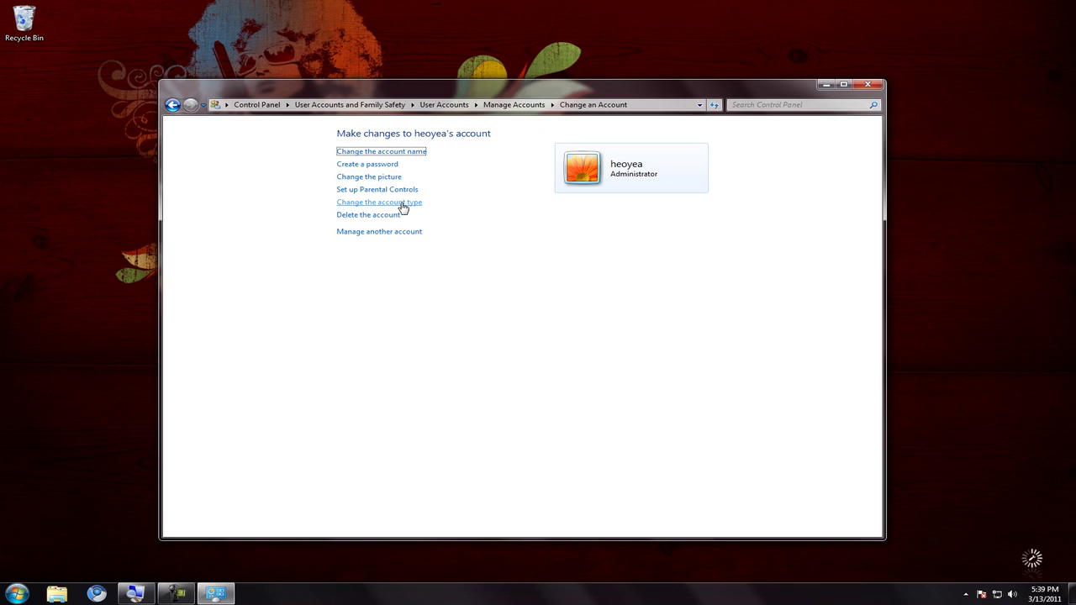
{"action": "left_click", "coordinate": [396, 207]}
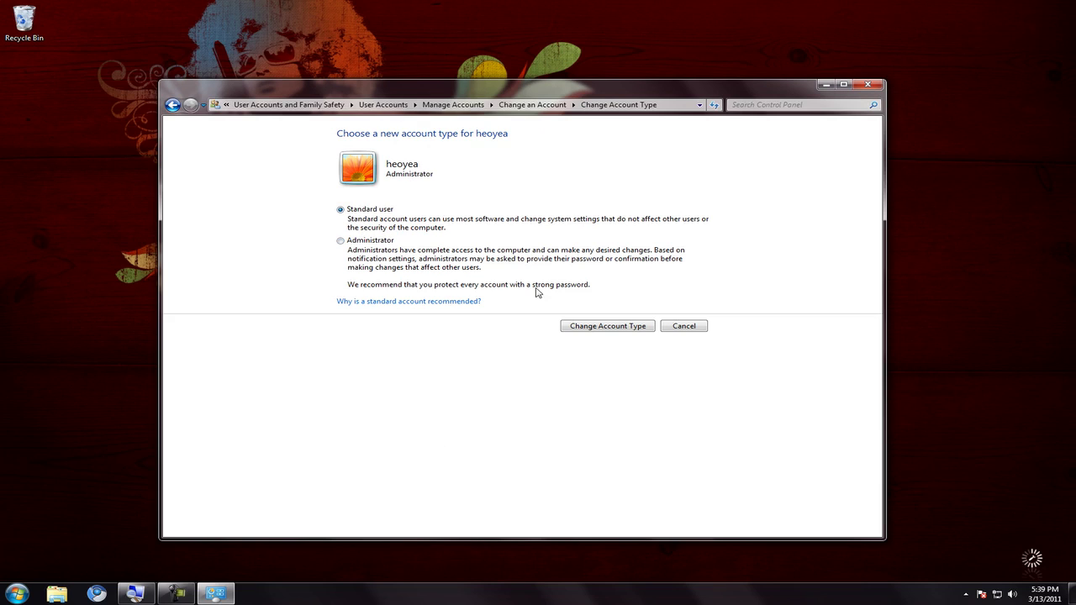
{"action": "left_click", "coordinate": [593, 327]}
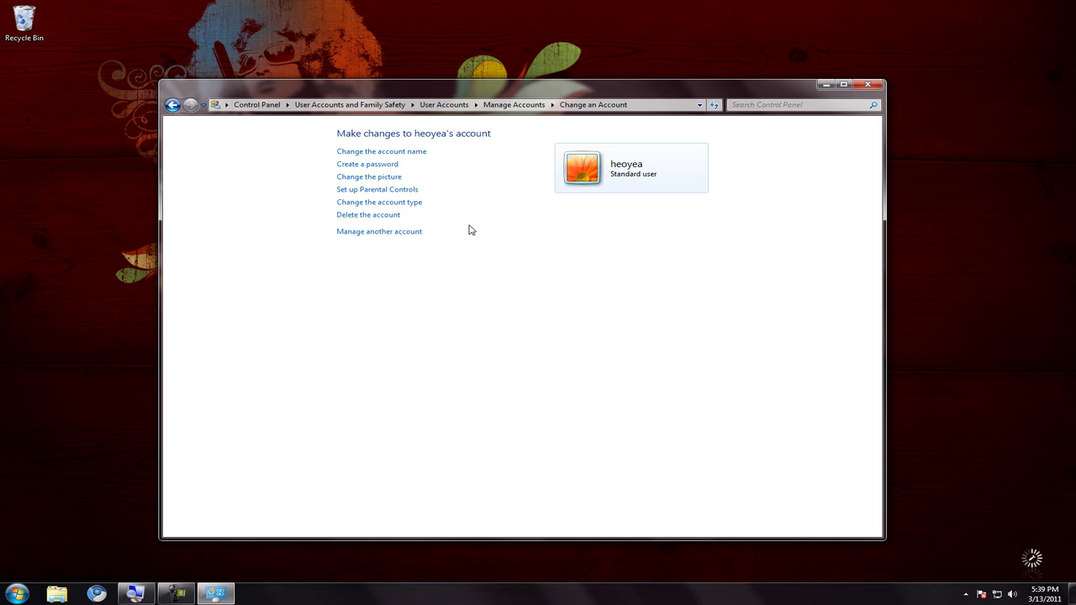
Step: Delete the heoyea-limited account together with its files
{"action": "left_click", "coordinate": [400, 234]}
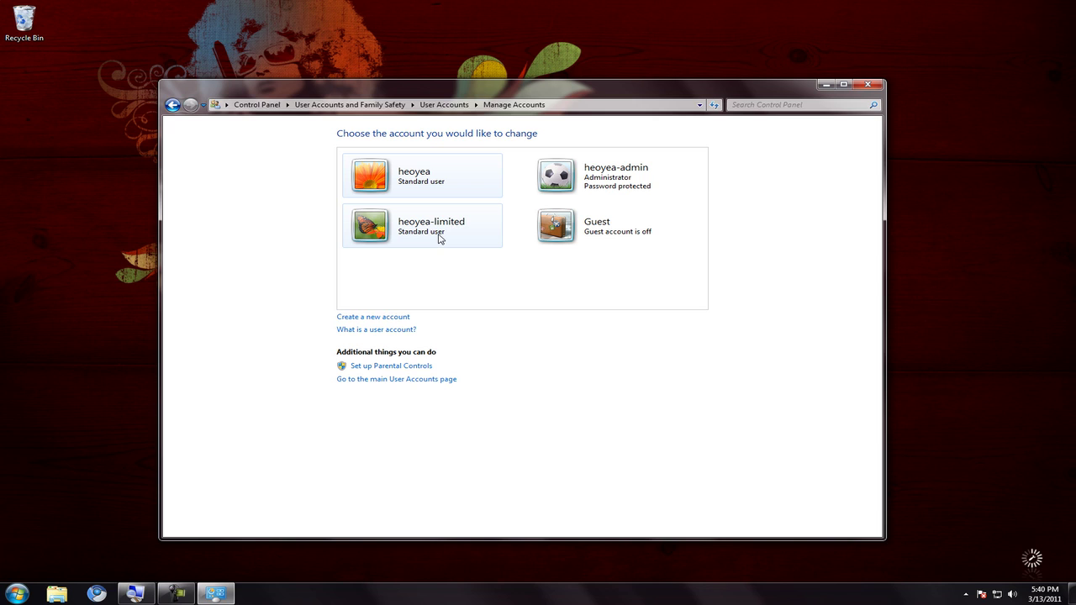
{"action": "left_click", "coordinate": [439, 239]}
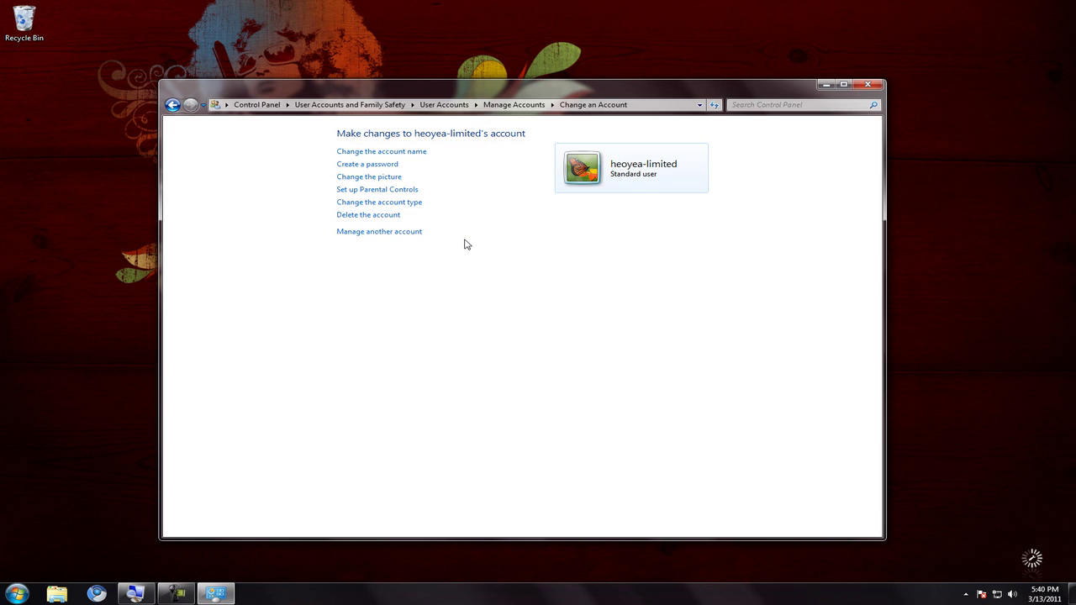
{"action": "left_click", "coordinate": [391, 217]}
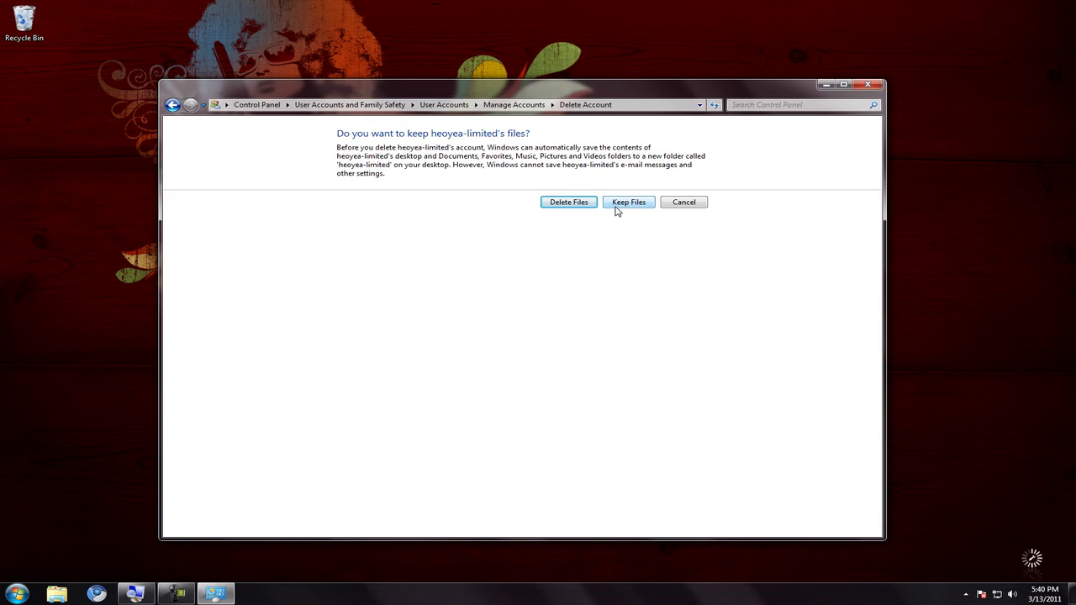
{"action": "left_click", "coordinate": [576, 203]}
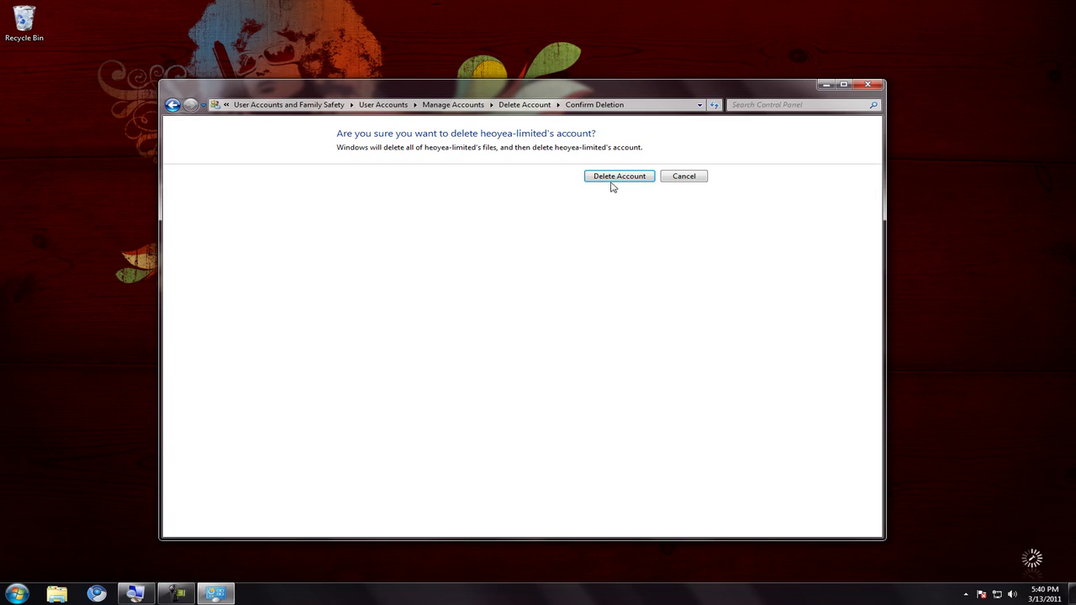
{"action": "left_click", "coordinate": [619, 181]}
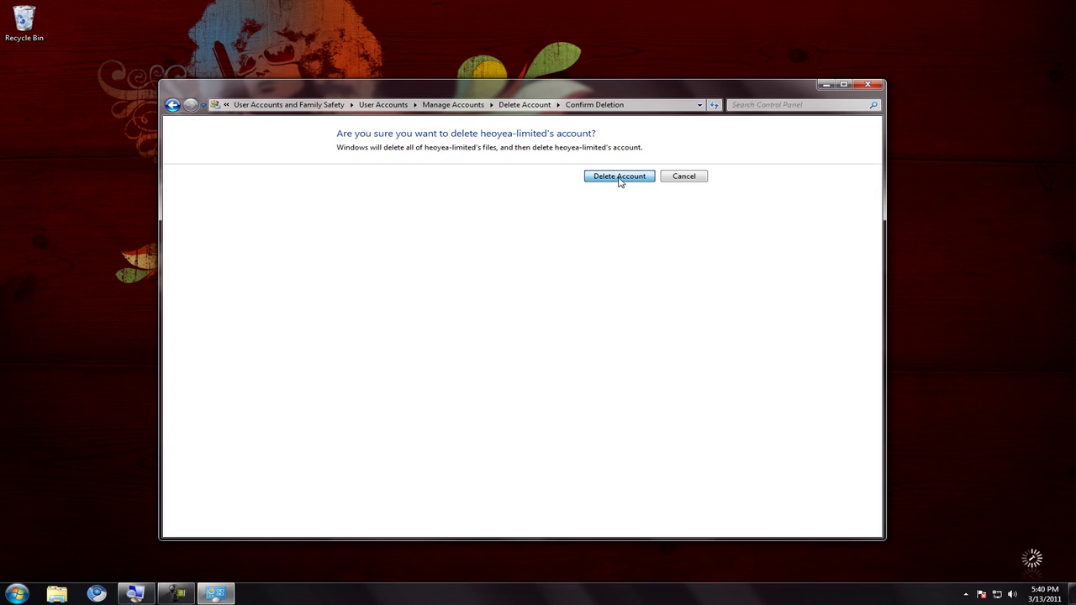
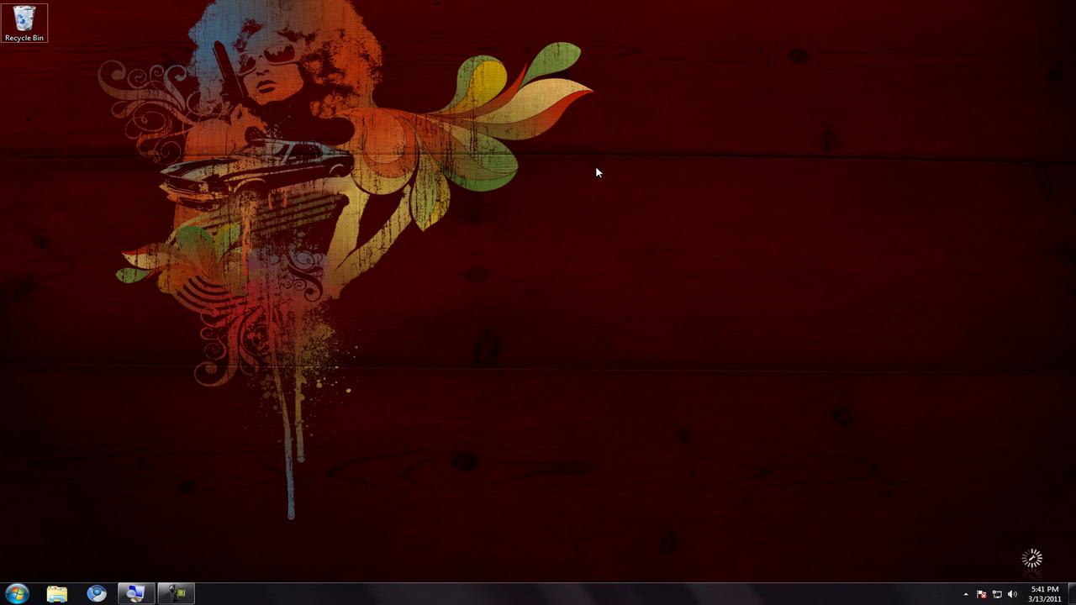
Step: Open Computer Management for this computer and show the Users folder under Local Users and Groups
{"action": "key", "text": "BackSpace"}
{"action": "type", "text": "m"}
{"action": "key", "text": "Return"}
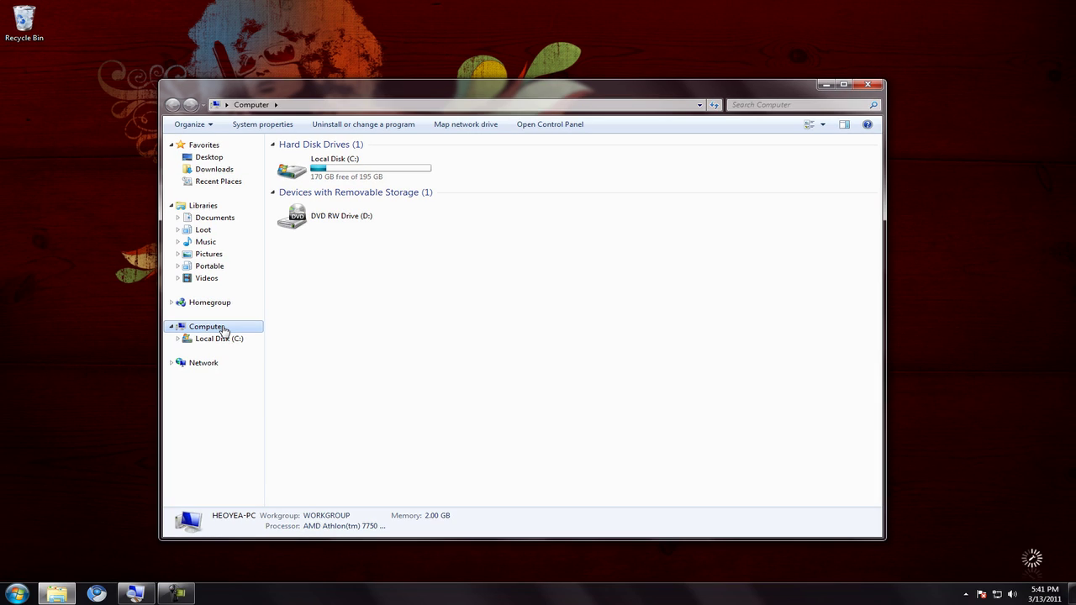
{"action": "right_click", "coordinate": [223, 330]}
{"action": "left_click", "coordinate": [244, 352]}
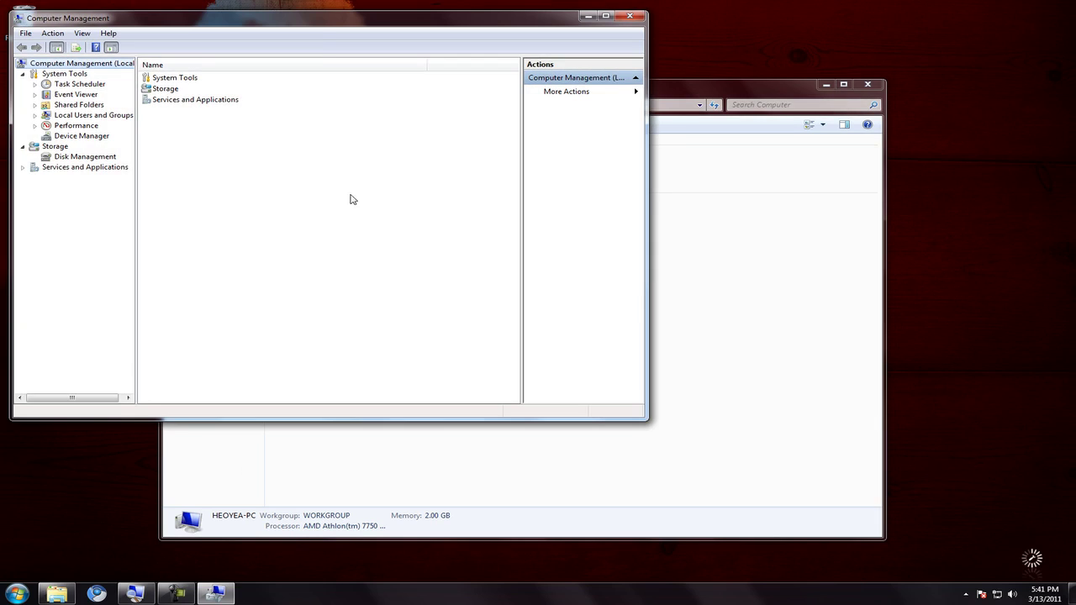
{"action": "left_click_drag", "start_coordinate": [334, 22], "coordinate": [542, 104]}
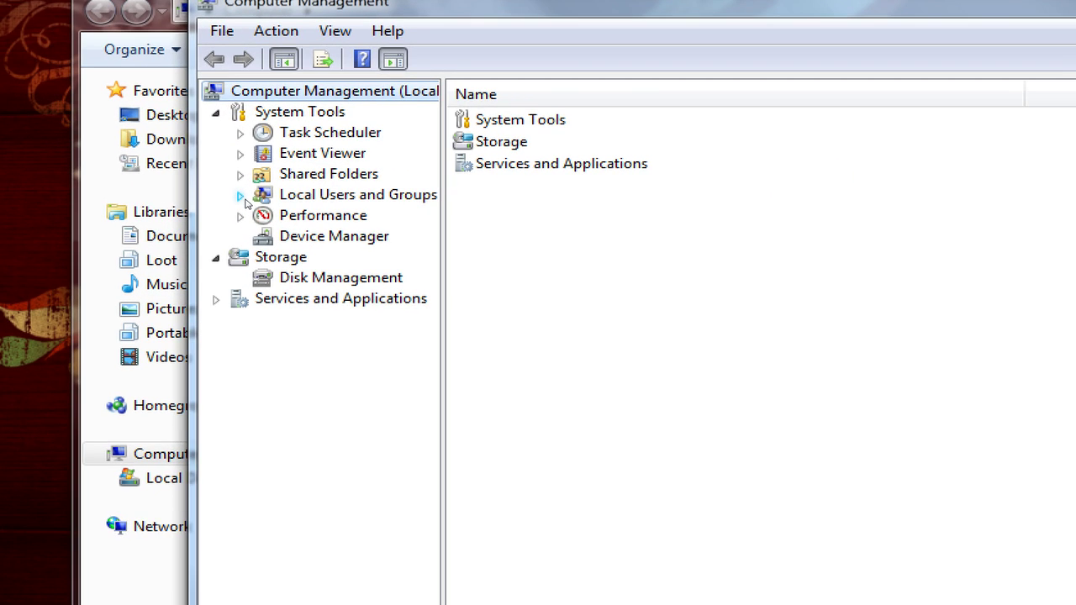
{"action": "left_click", "coordinate": [242, 198]}
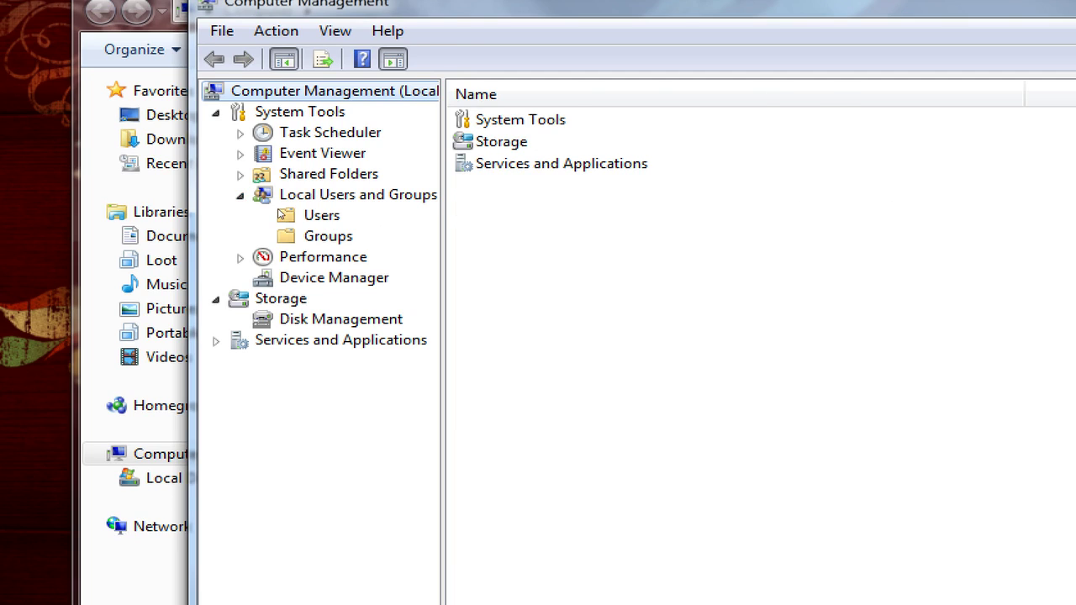
{"action": "left_click", "coordinate": [280, 215]}
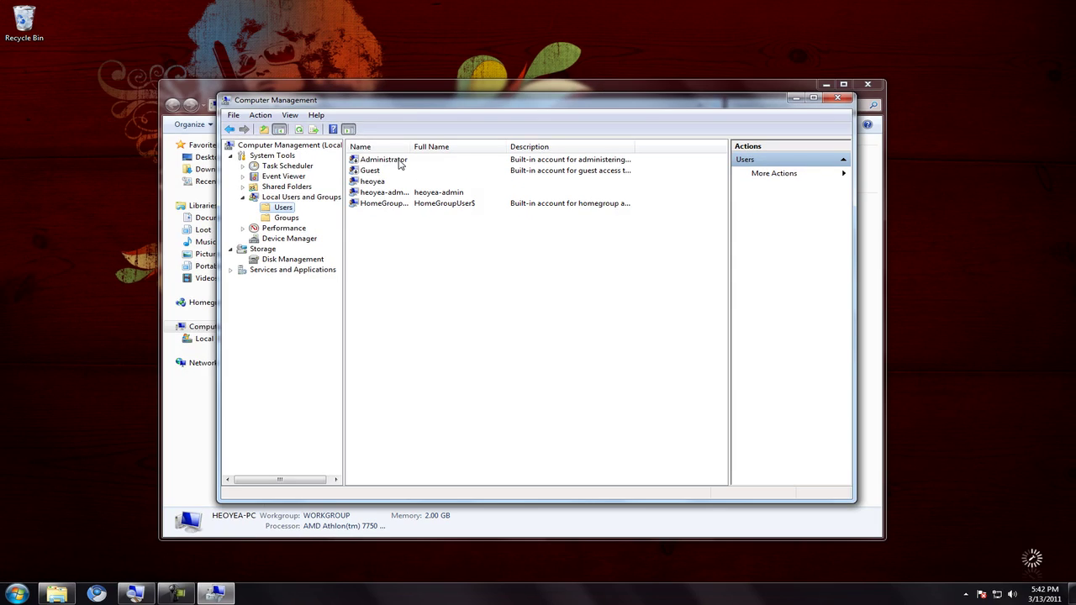
Step: Examine the built-in Administrator account's rename option and general properties, and close the Computer Management and Computer windows
{"action": "right_click", "coordinate": [400, 164]}
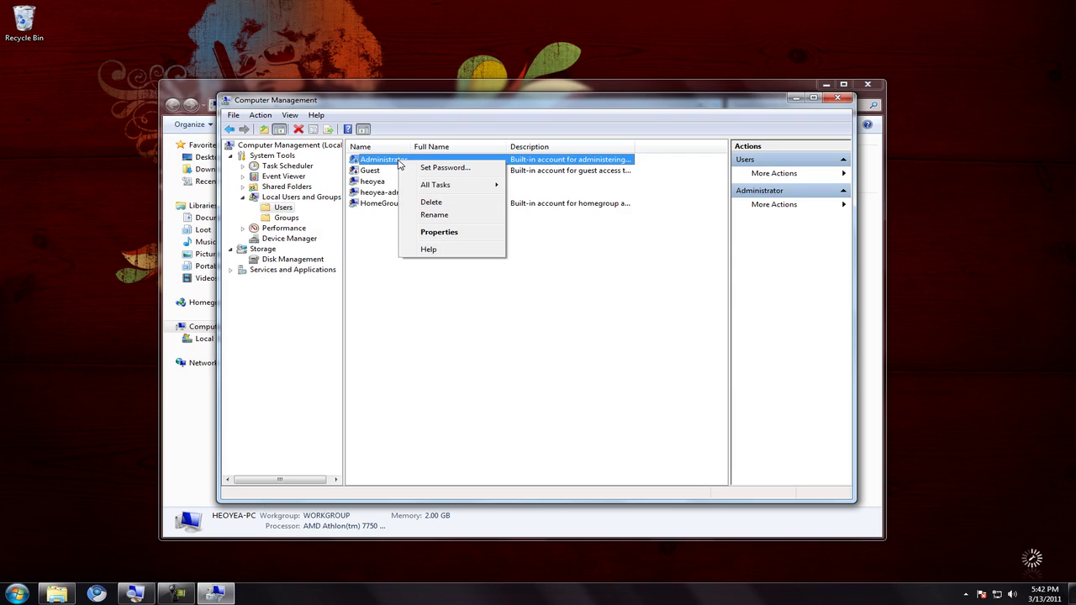
{"action": "left_click", "coordinate": [434, 215]}
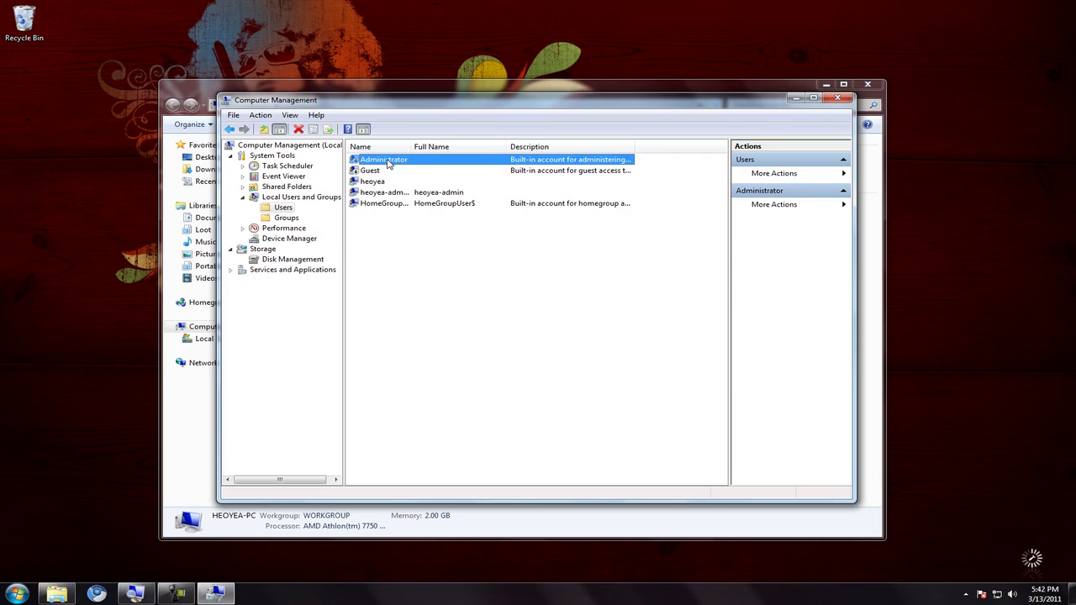
{"action": "left_click", "coordinate": [432, 166]}
{"action": "double_click", "coordinate": [409, 163]}
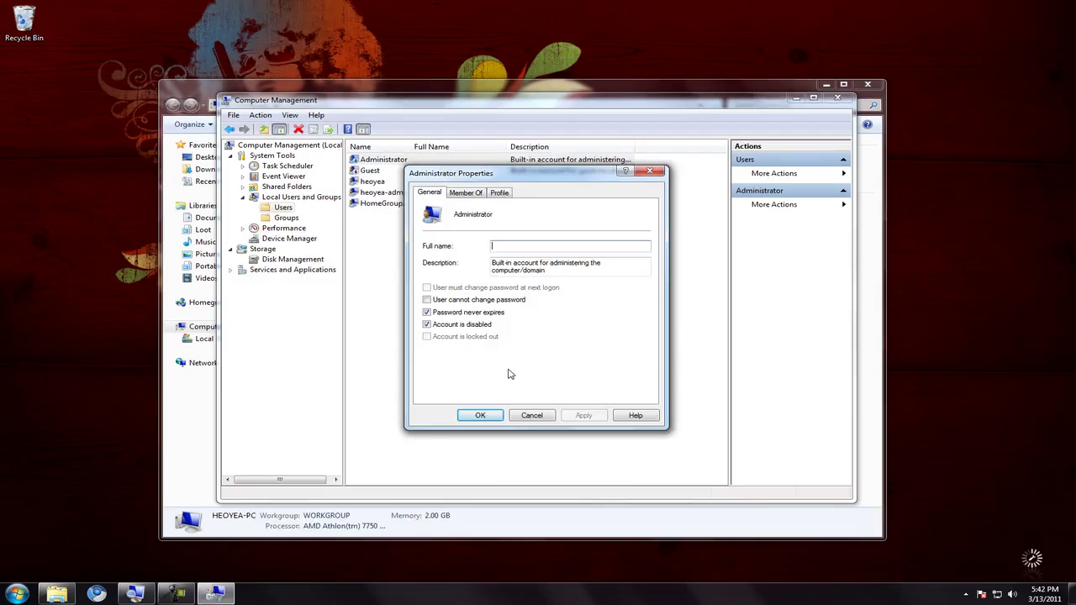
{"action": "left_click", "coordinate": [532, 415]}
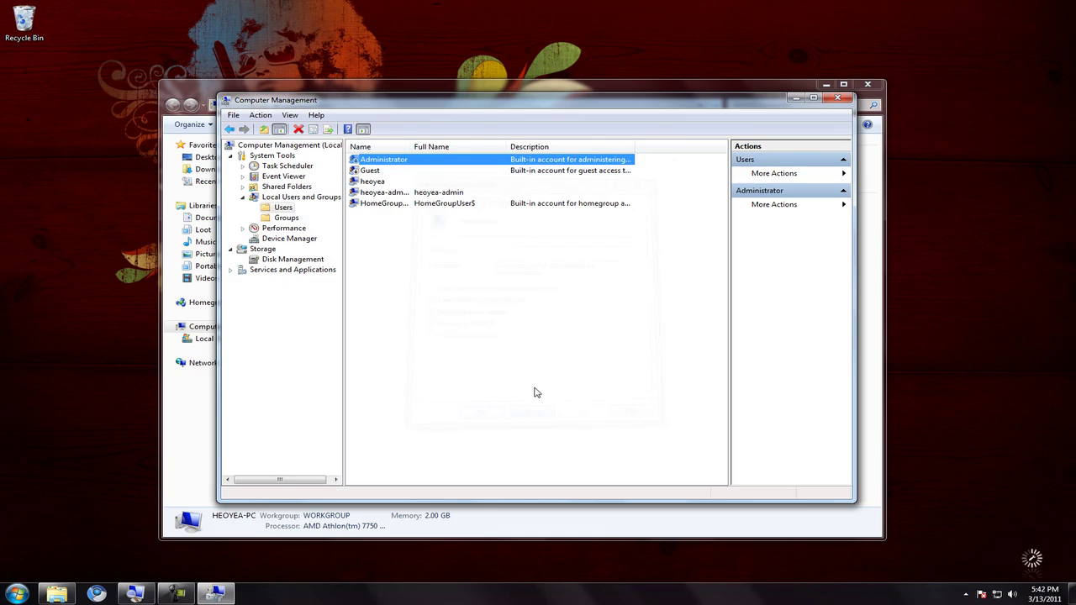
{"action": "left_click", "coordinate": [542, 342]}
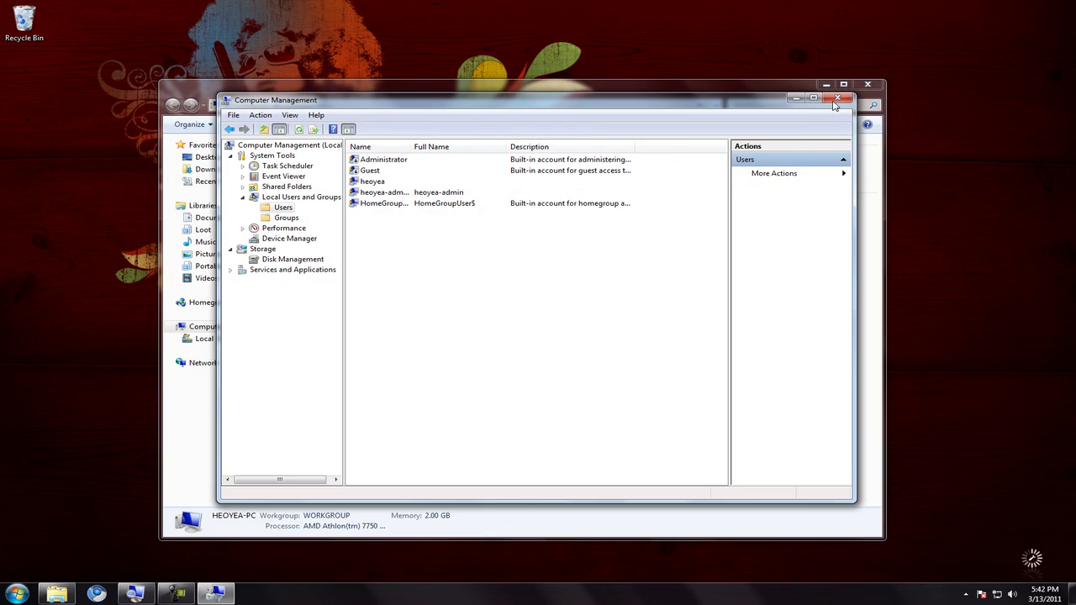
{"action": "left_click", "coordinate": [836, 100]}
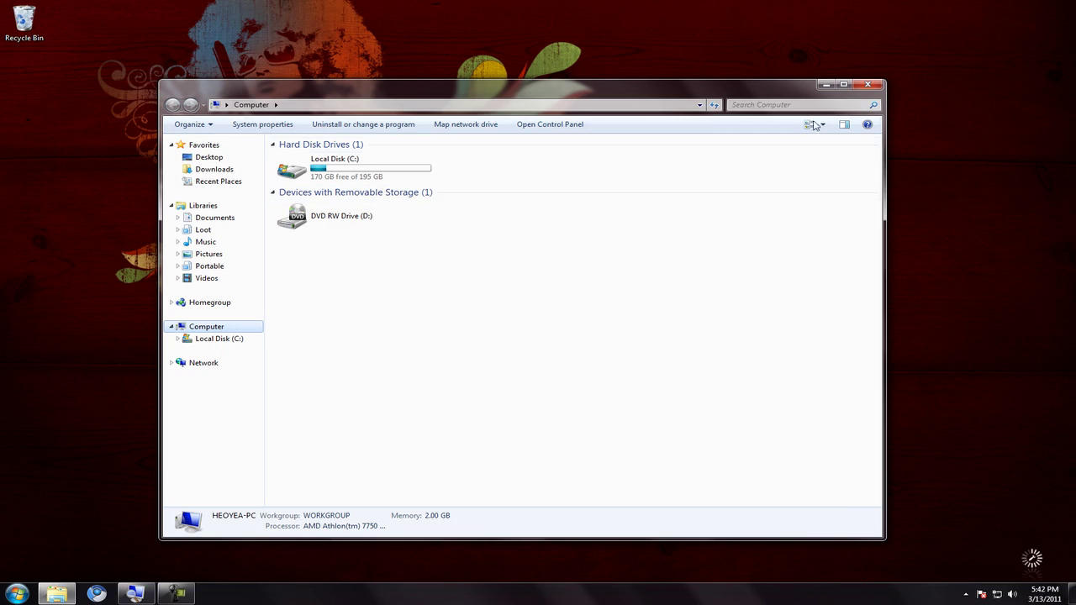
{"action": "left_click", "coordinate": [869, 85]}
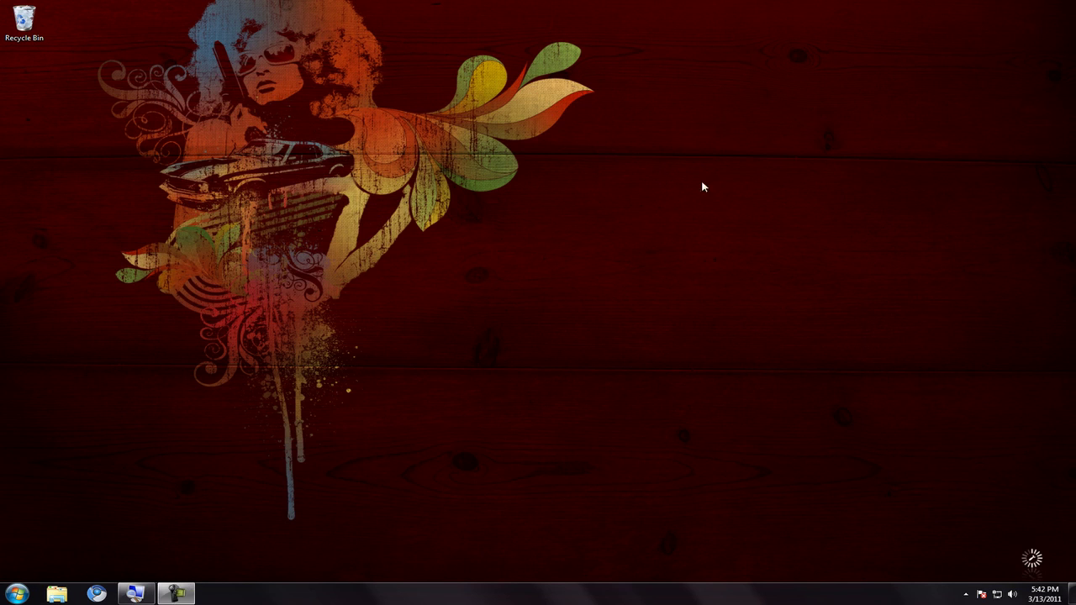